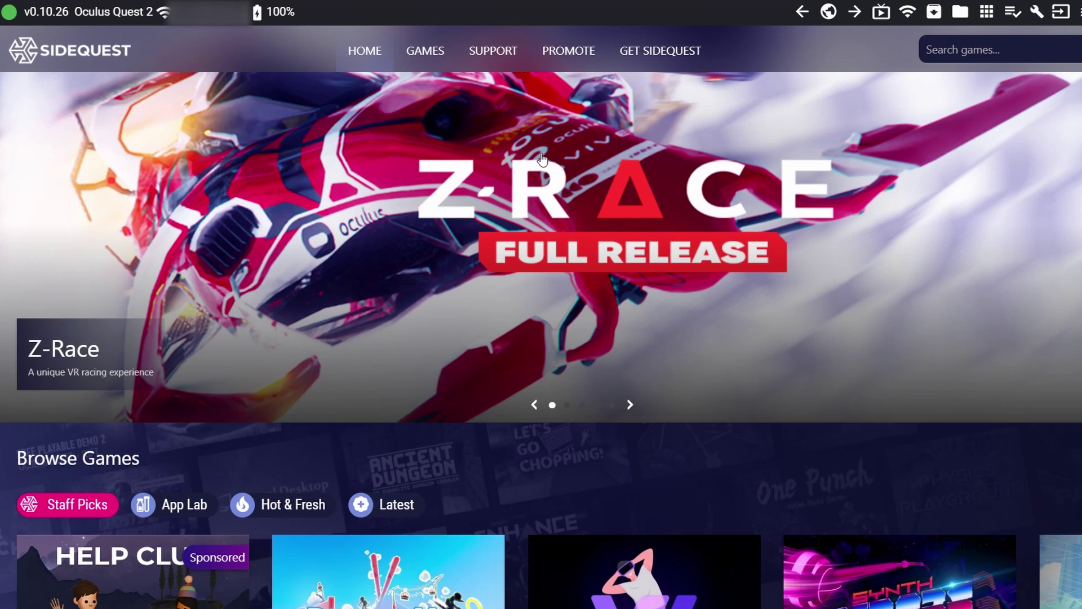
- Browse the SideQuest home page, then go to the Games page with its categories and Top-rated rows
scroll(520, 209, "down", 3)
scroll(520, 208, "down", 3)
scroll(464, 288, "down", 6)
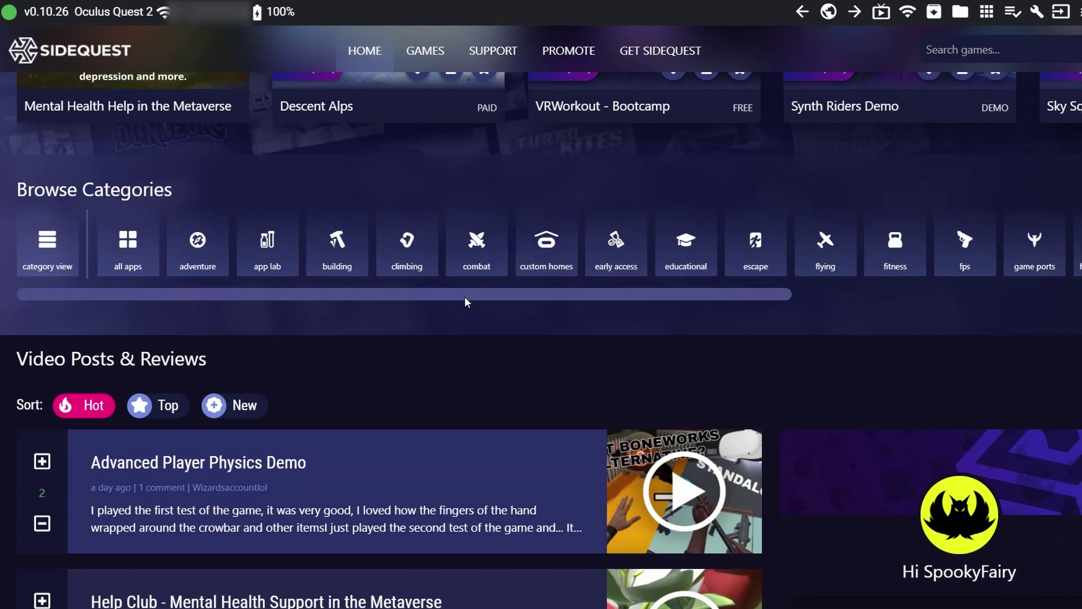
scroll(465, 296, "up", 7)
scroll(436, 280, "up", 3)
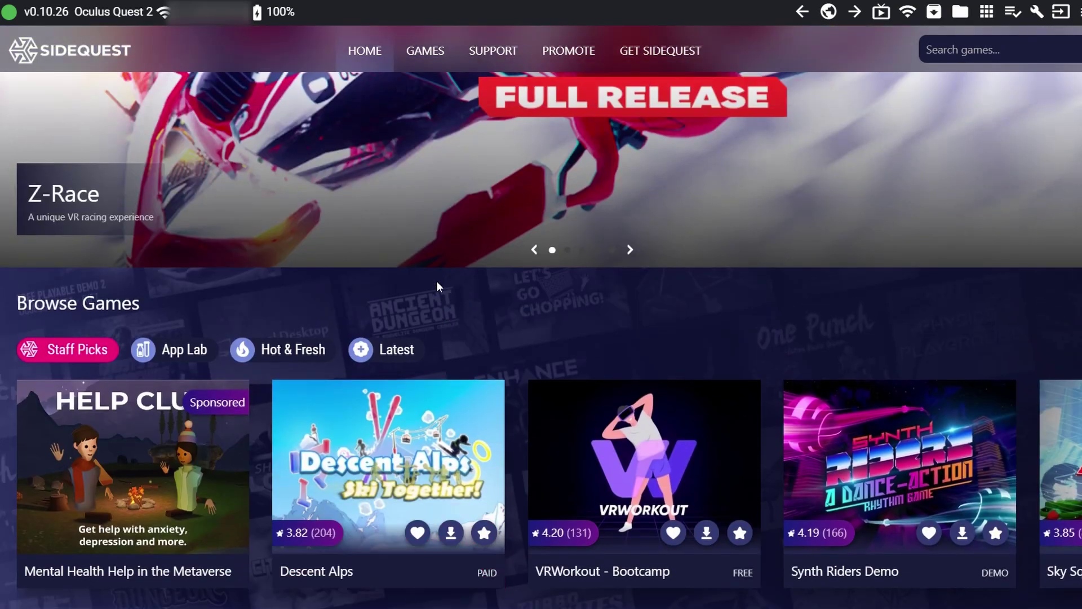
scroll(437, 280, "up", 3)
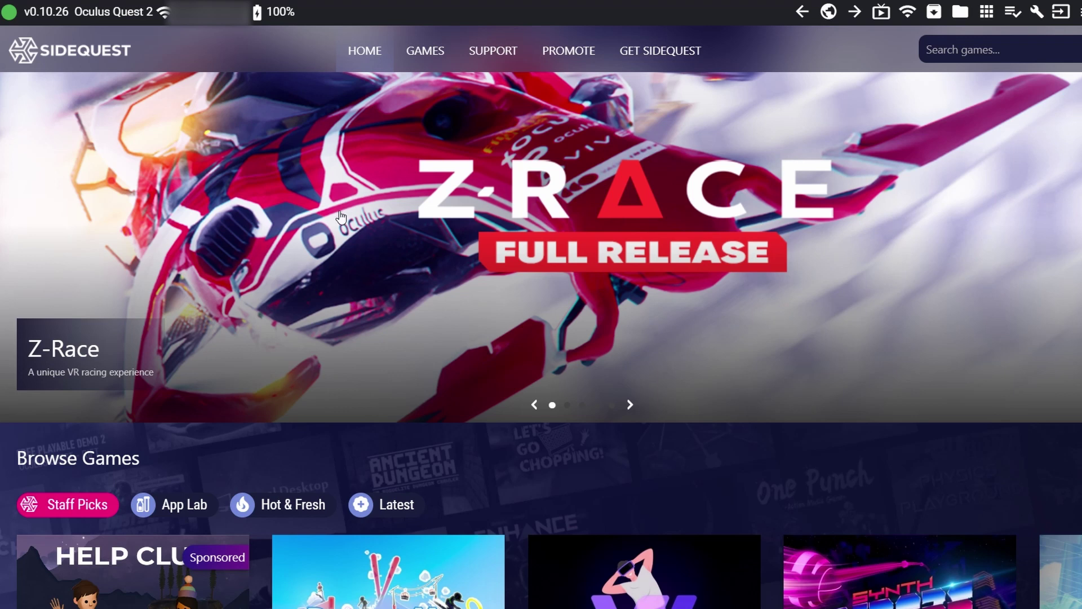
scroll(338, 226, "down", 3)
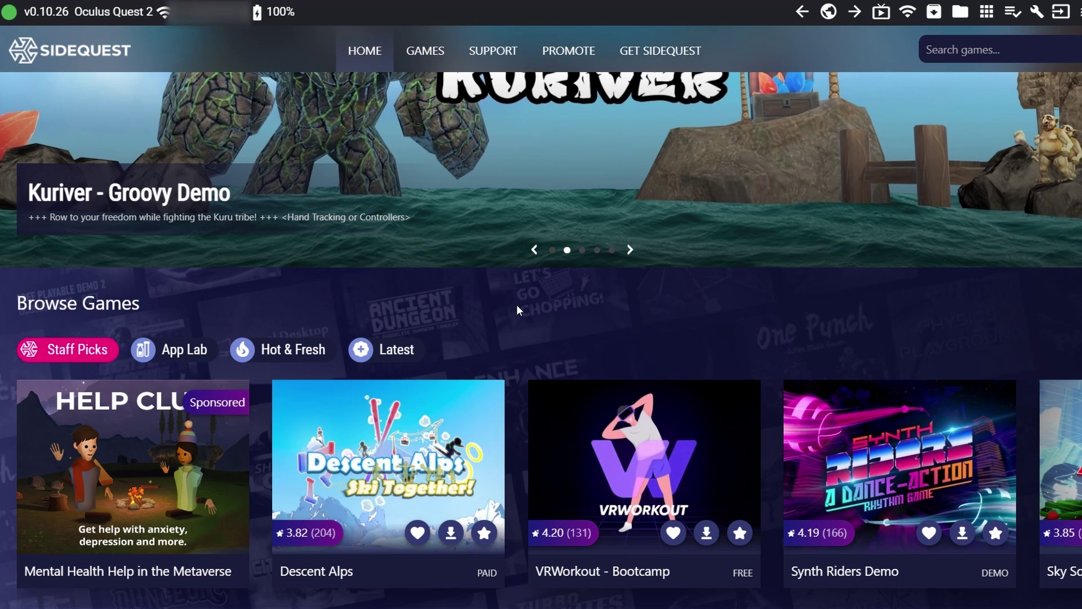
scroll(492, 314, "up", 3)
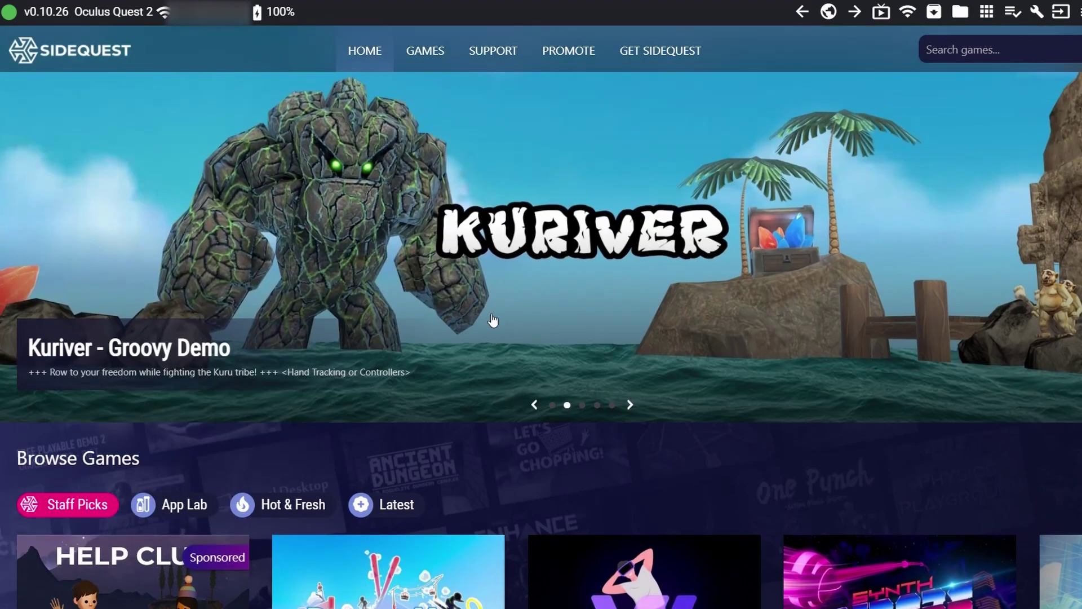
left_click(426, 55)
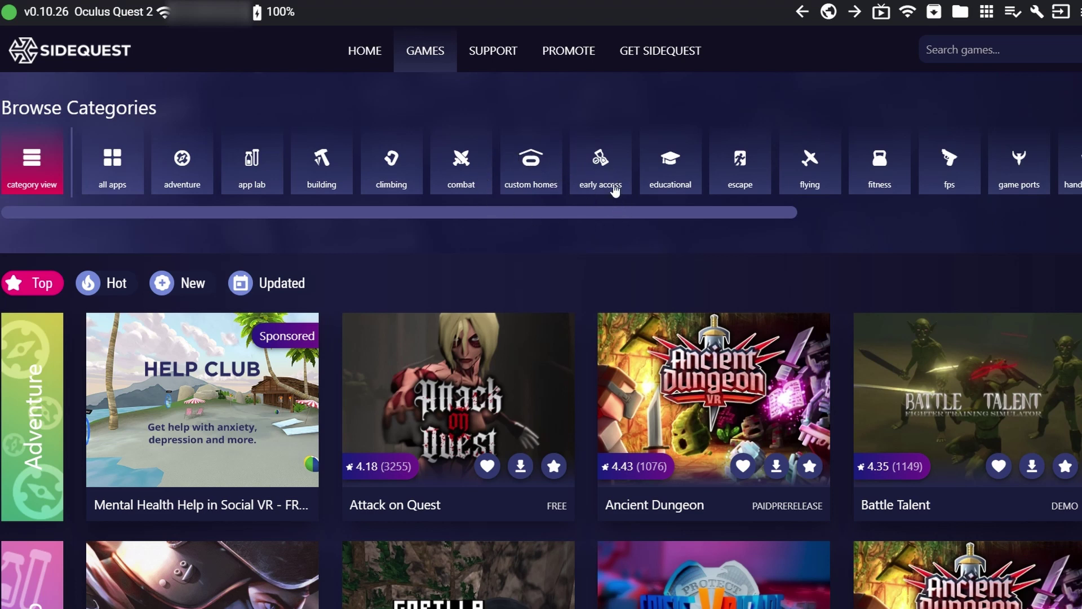
left_click_drag(792, 212, 739, 217)
scroll(356, 249, "down", 3)
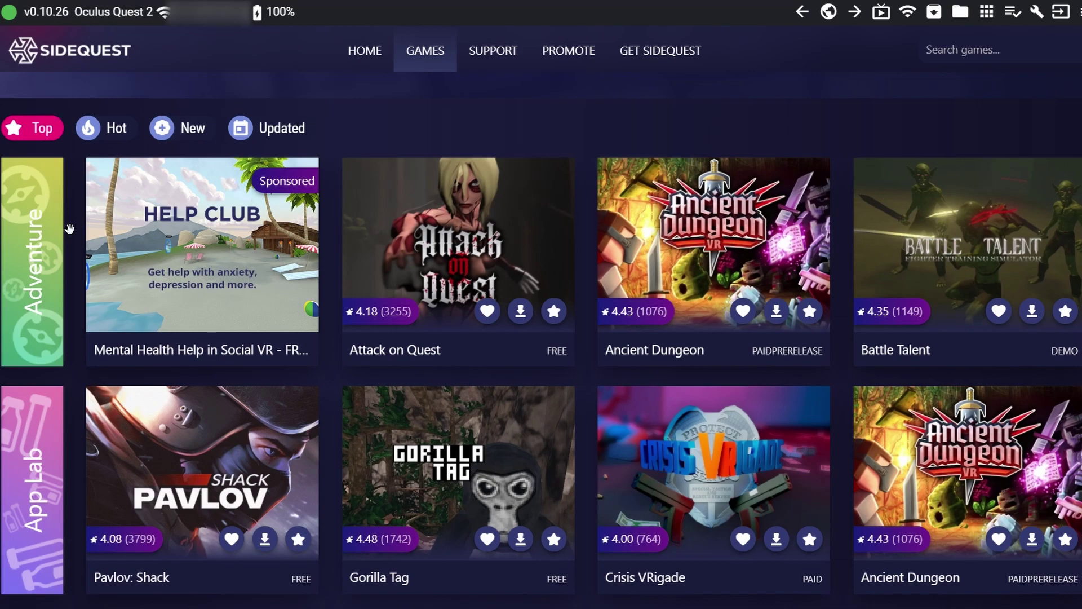
scroll(47, 240, "down", 3)
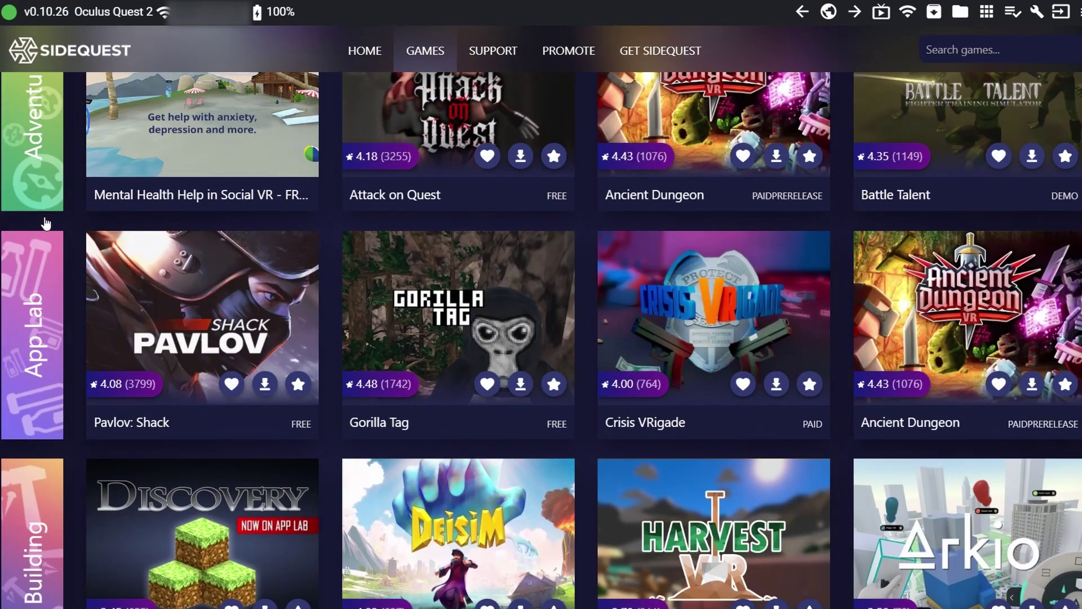
scroll(36, 259, "down", 6)
scroll(35, 268, "down", 2)
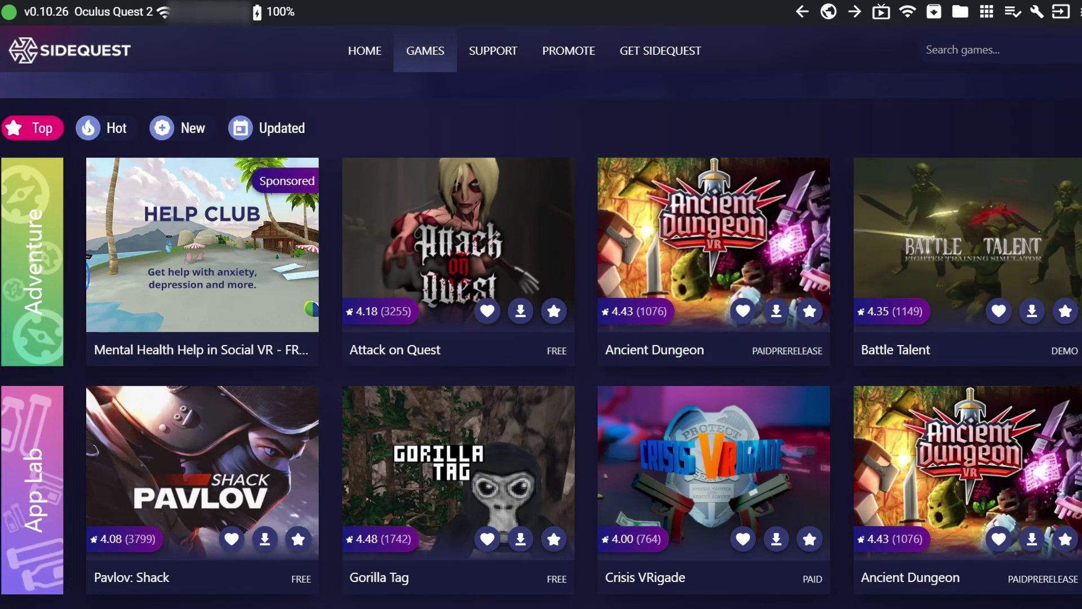
left_click(1043, 245)
left_click(1043, 245)
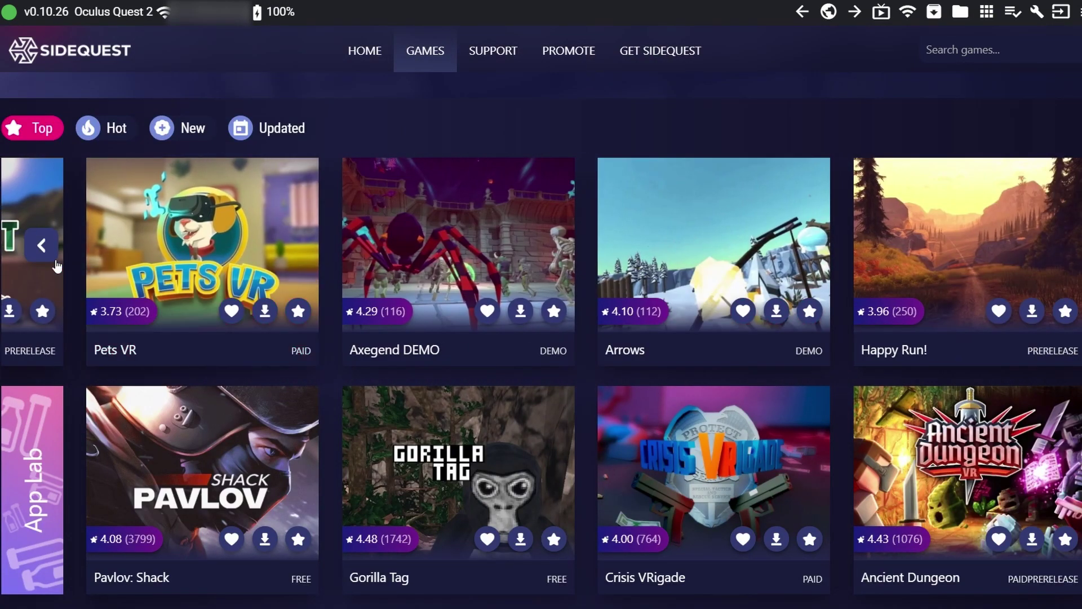
left_click(42, 248)
left_click(42, 248)
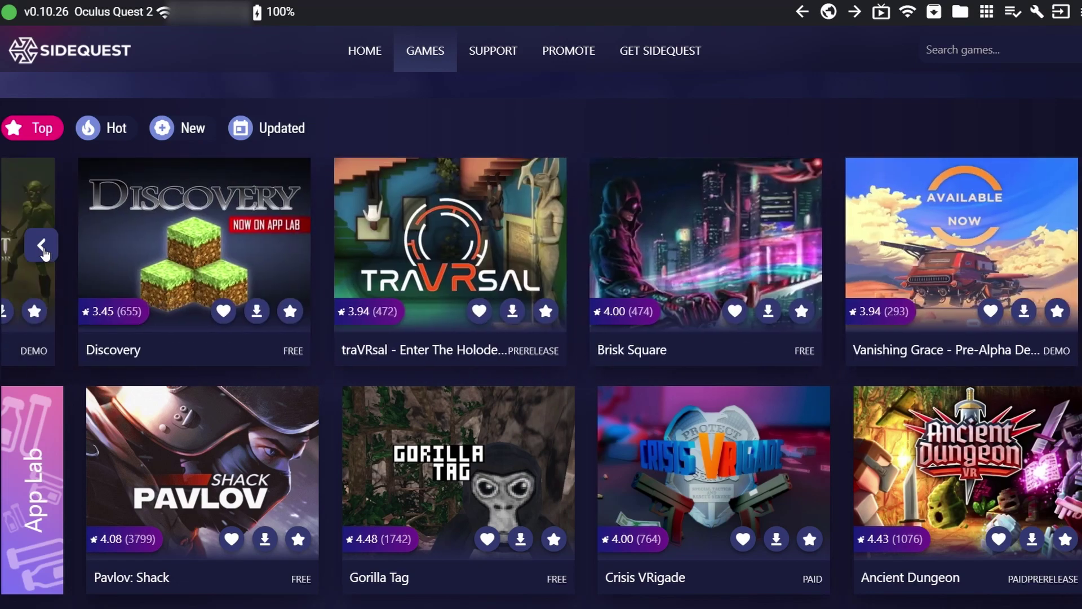
left_click(44, 251)
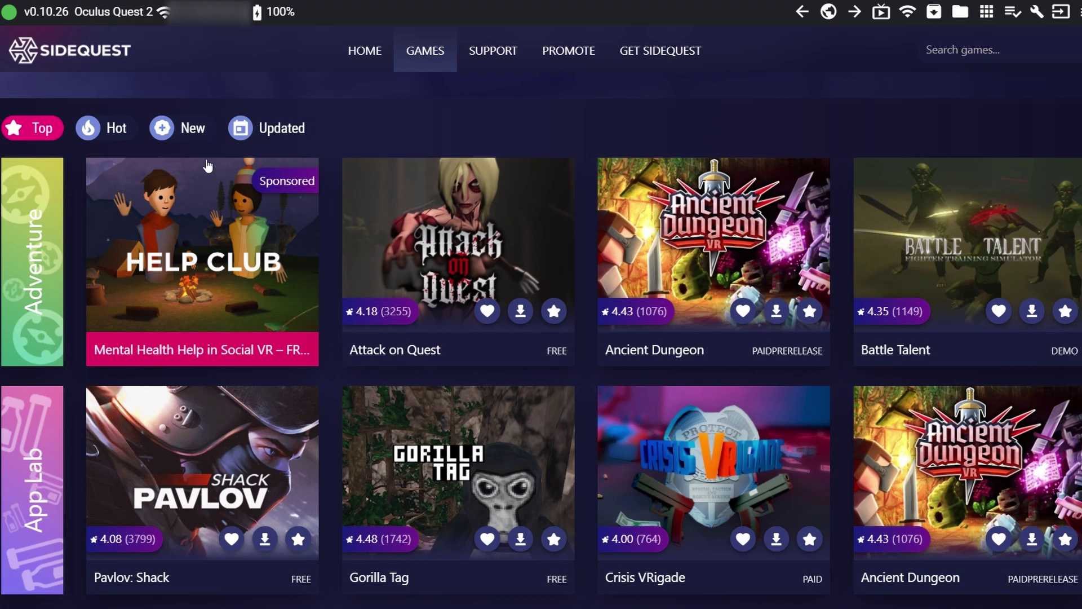
left_click(112, 138)
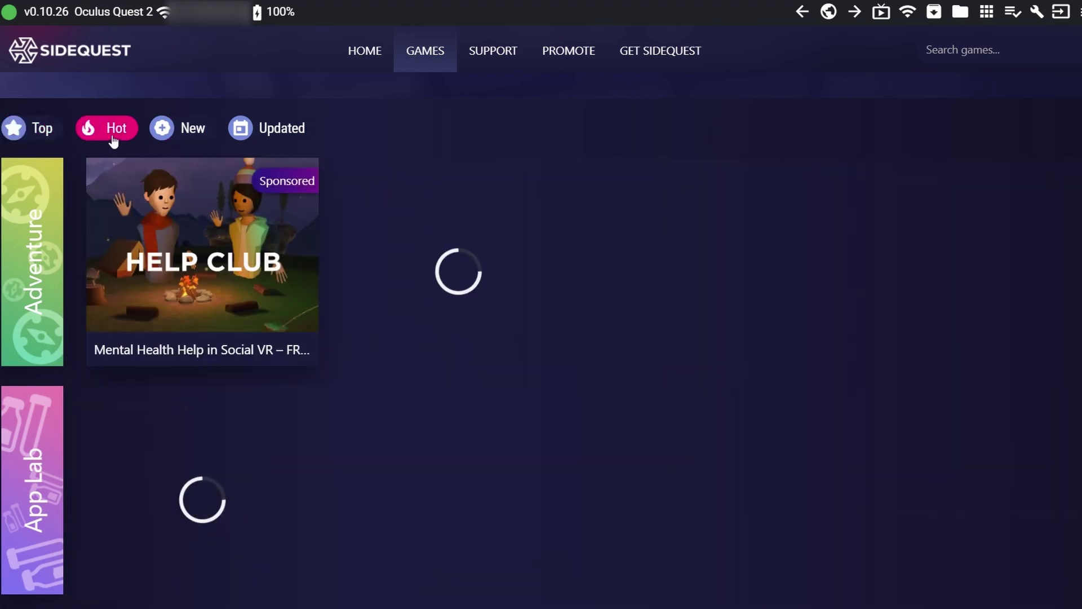
left_click(182, 131)
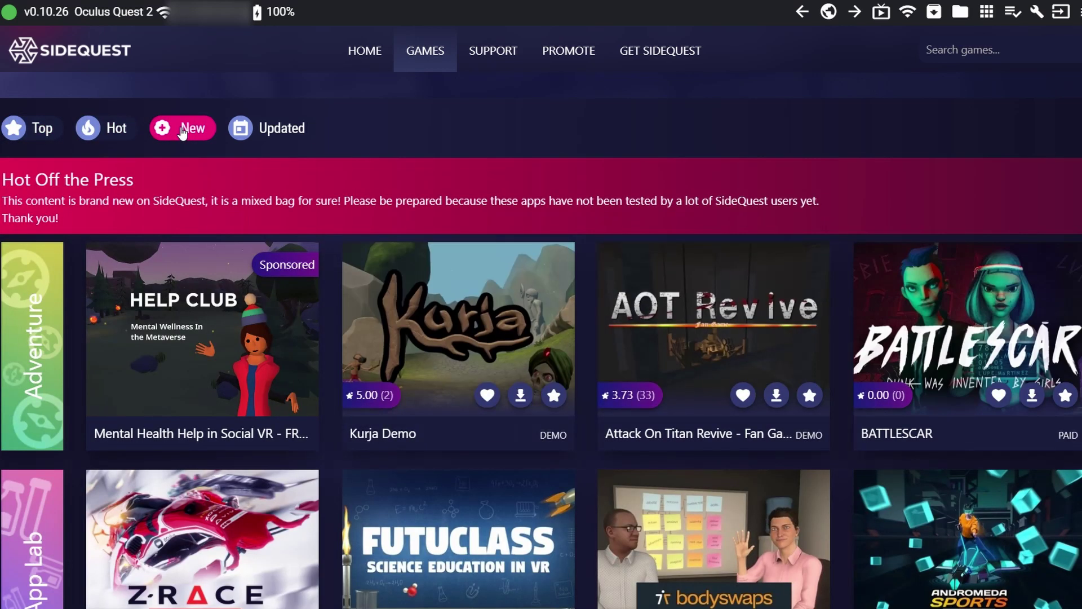
left_click(275, 135)
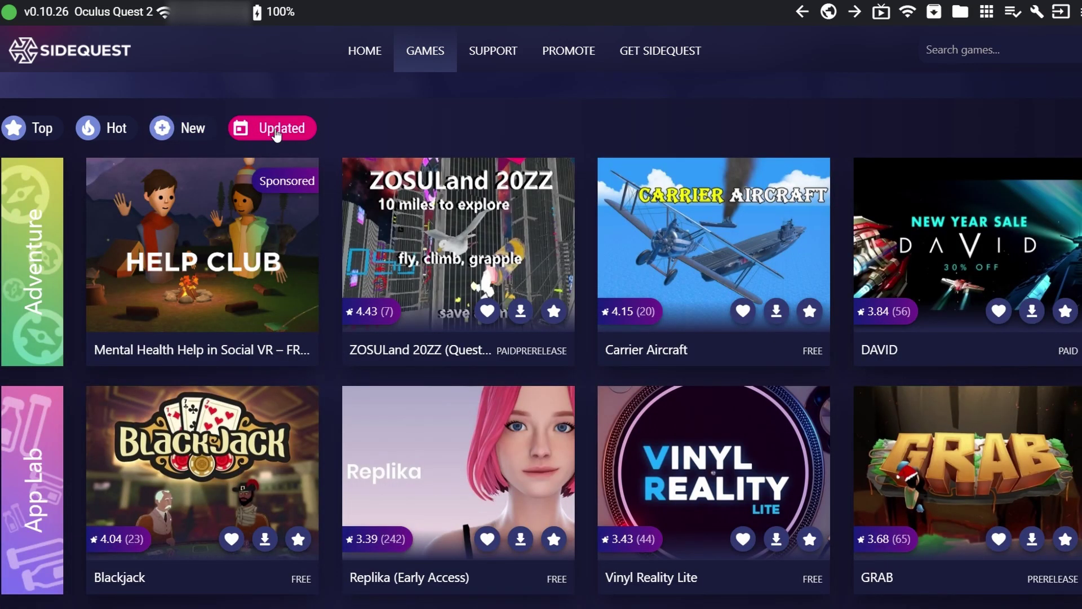
left_click(45, 135)
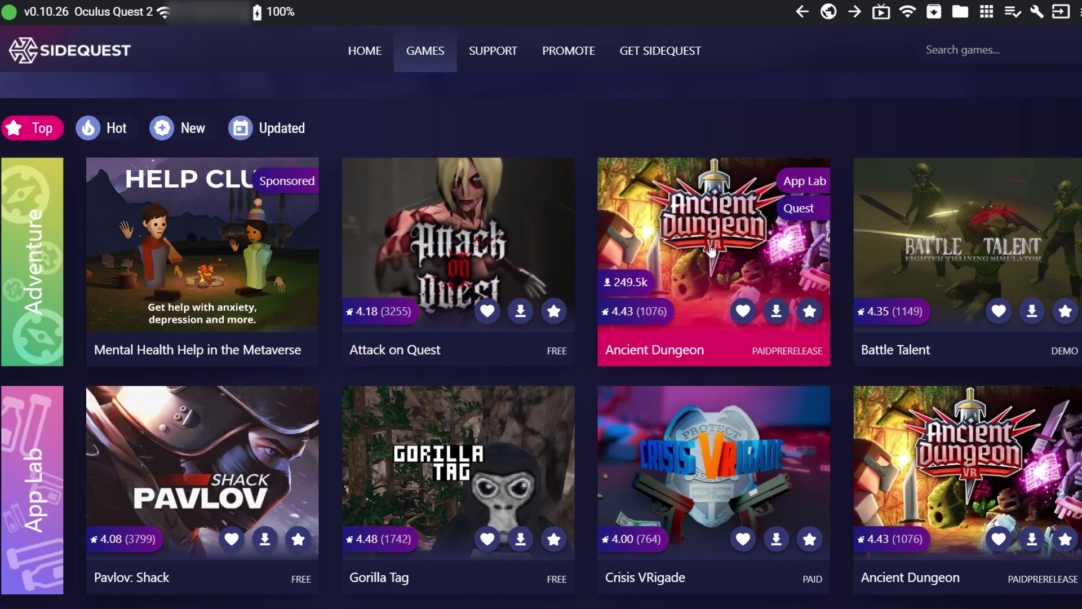
mouse_move(742, 246)
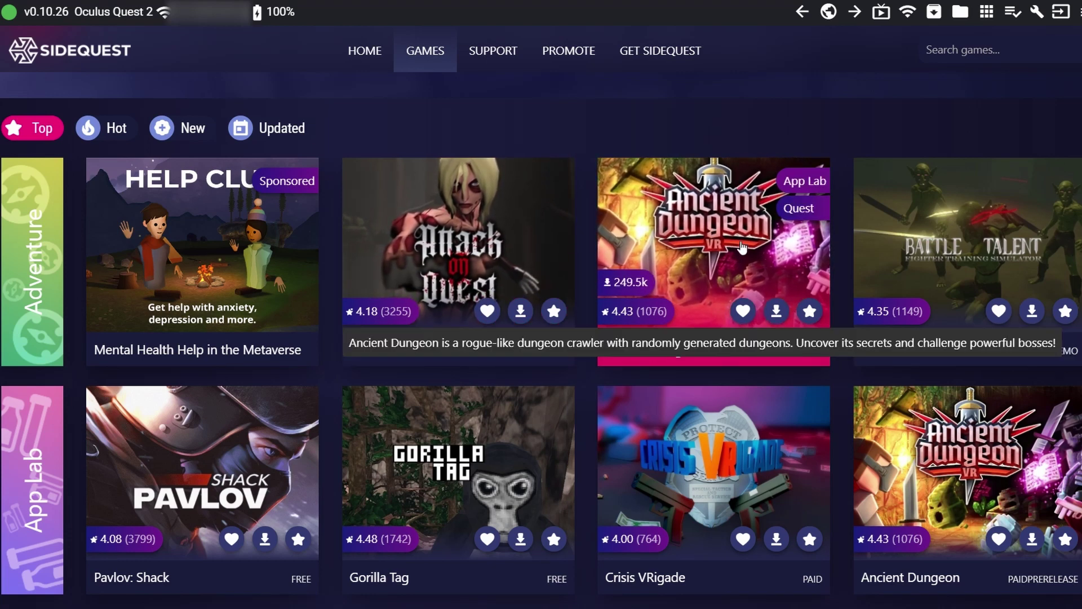
mouse_move(635, 285)
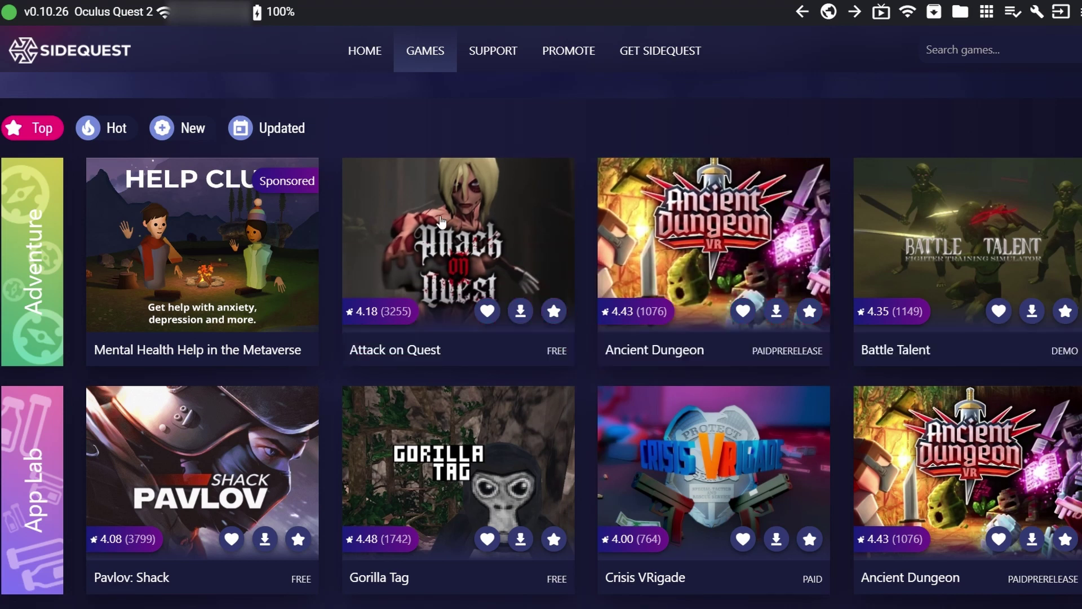
scroll(409, 282, "down", 3)
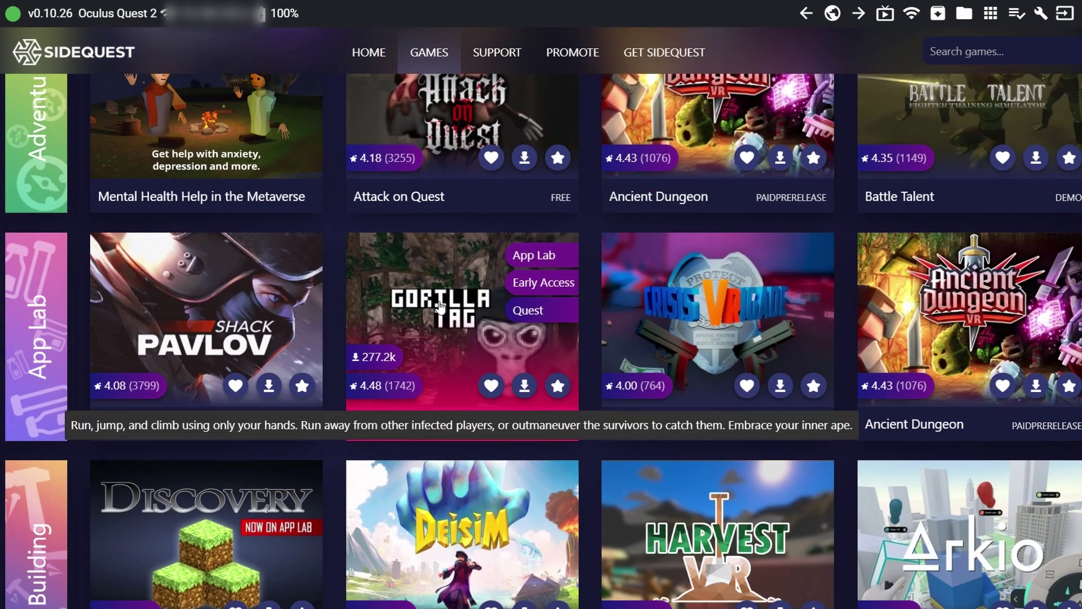
left_click(440, 307)
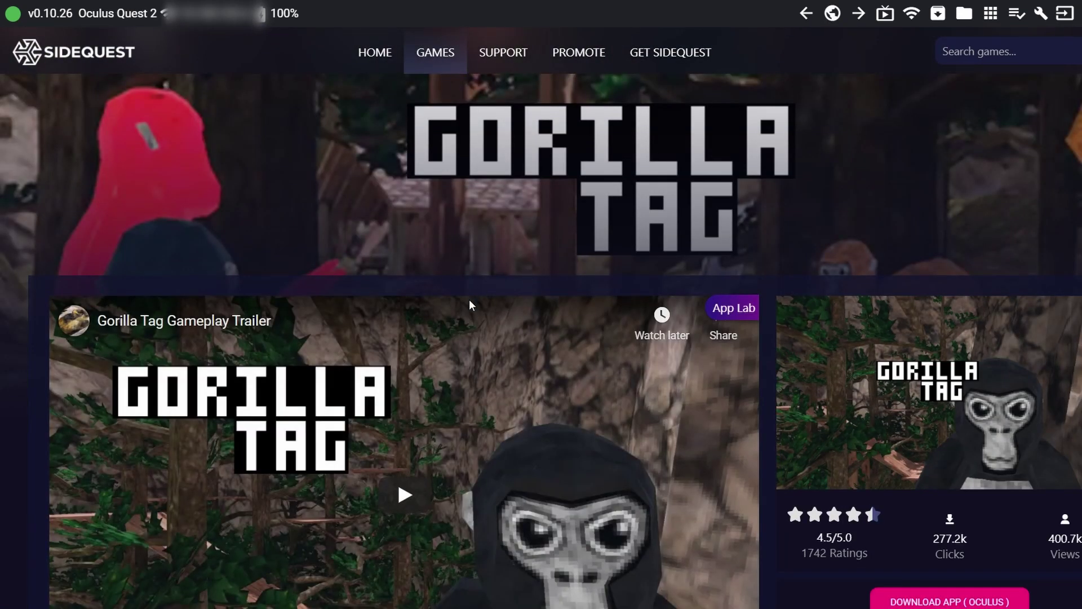
- Review the Gorilla Tag page's banner, trailer and ratings, then return to the Games list
scroll(469, 299, "down", 8)
scroll(463, 302, "down", 3)
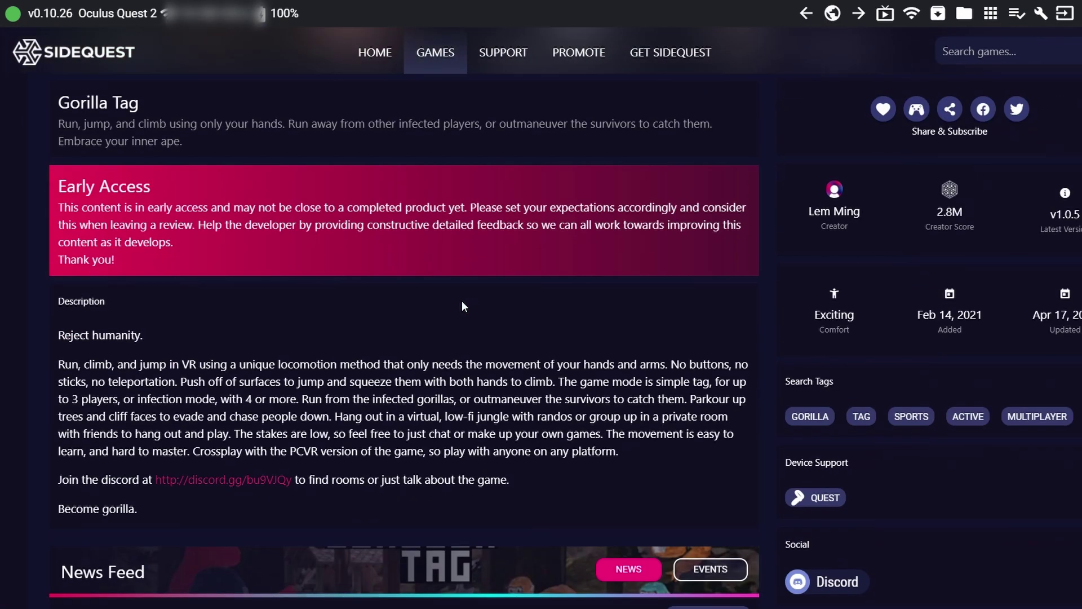
scroll(714, 345, "down", 7)
scroll(630, 358, "up", 12)
scroll(627, 365, "up", 5)
scroll(627, 366, "down", 3)
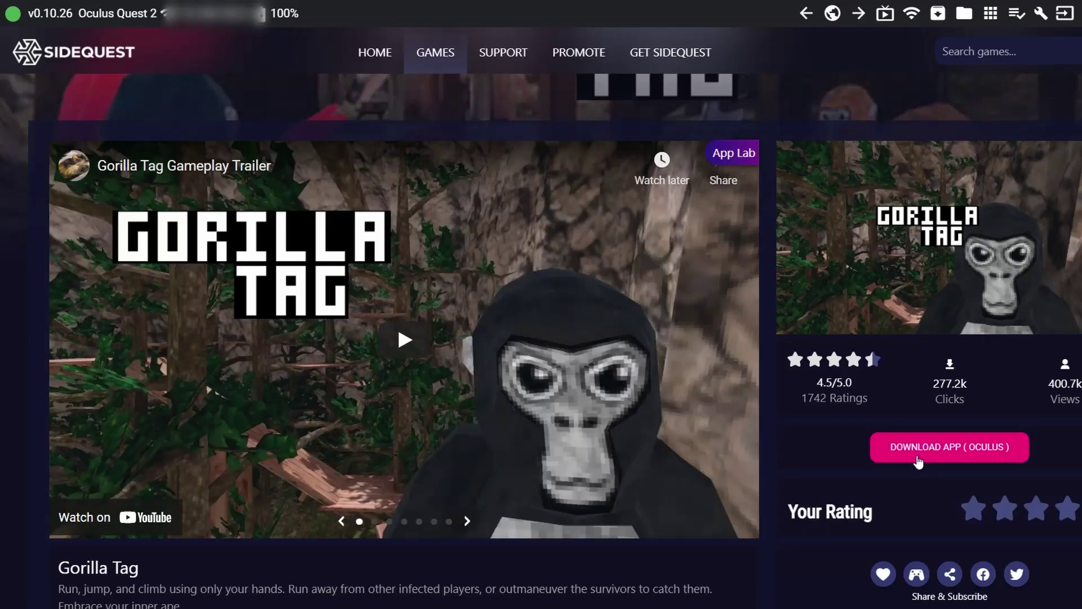
scroll(761, 344, "up", 2)
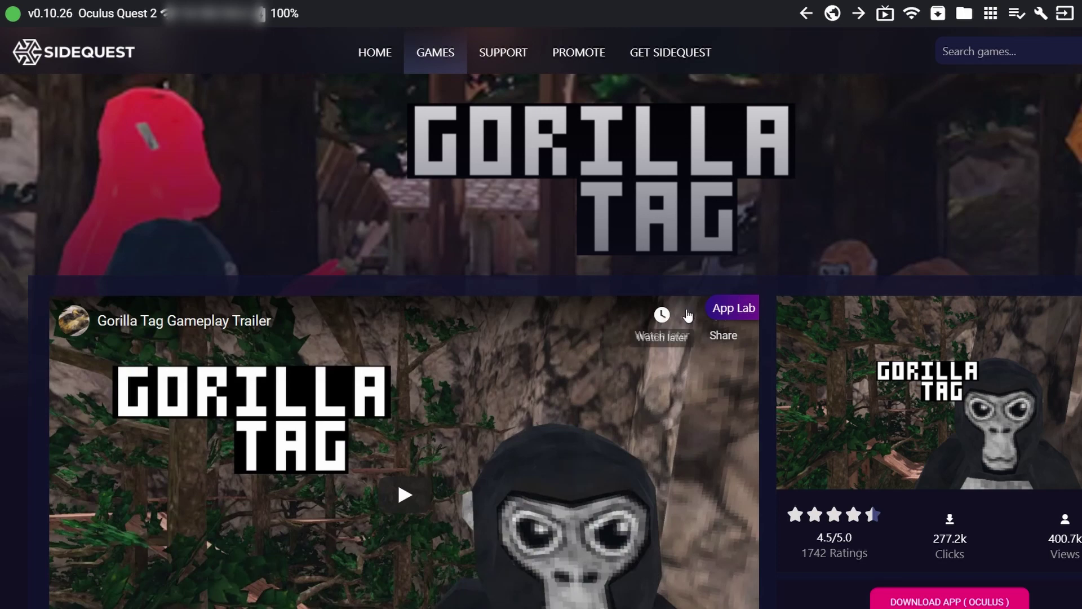
left_click(806, 14)
- Show the newly added games on the Games page
scroll(476, 268, "up", 3)
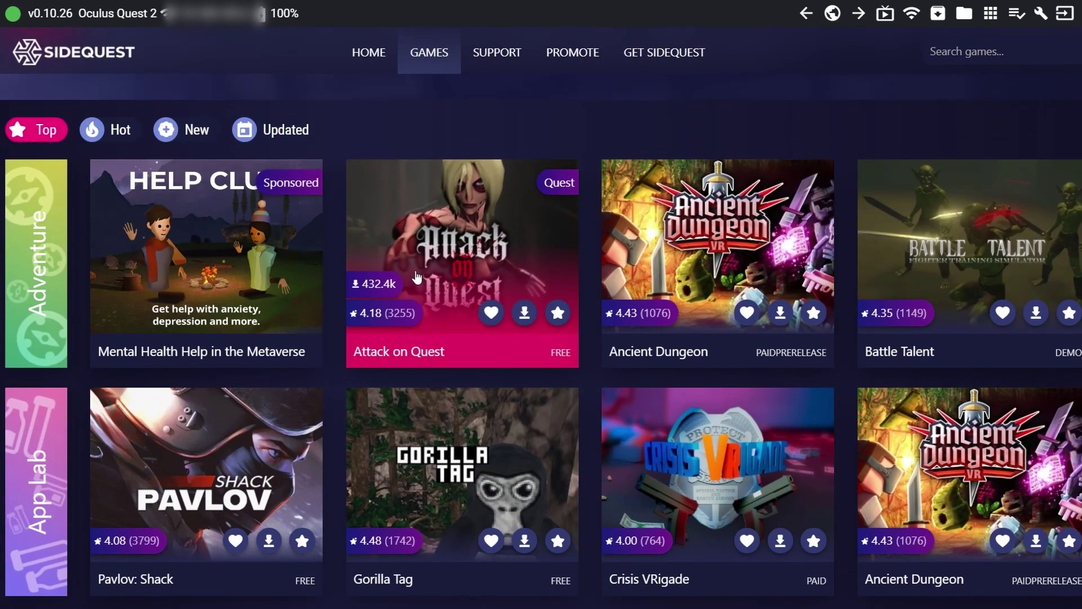
scroll(515, 344, "down", 3)
scroll(516, 446, "up", 3)
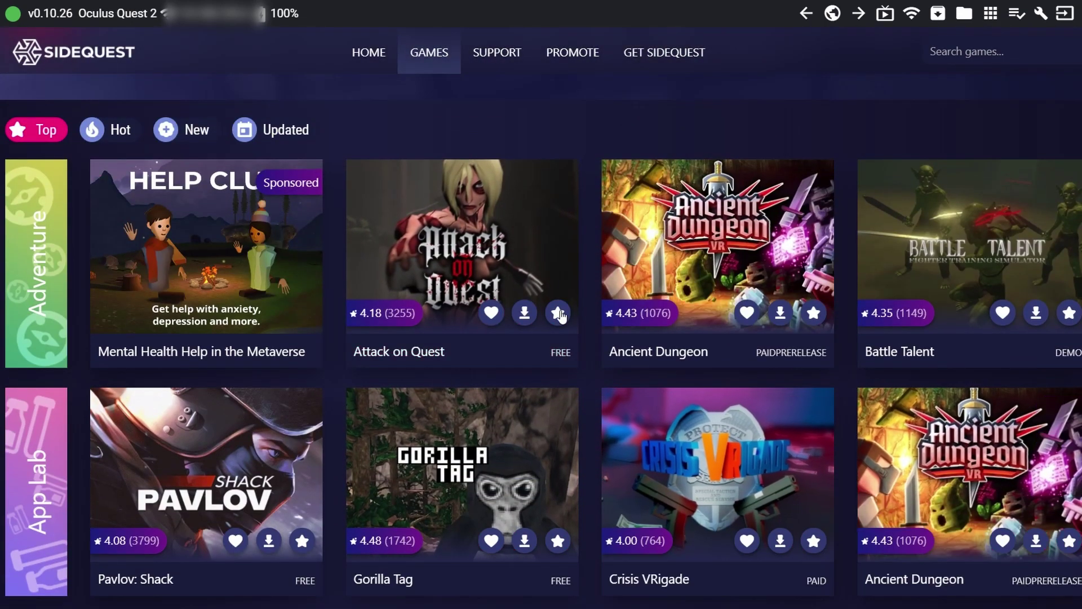
scroll(556, 309, "up", 3)
left_click(168, 285)
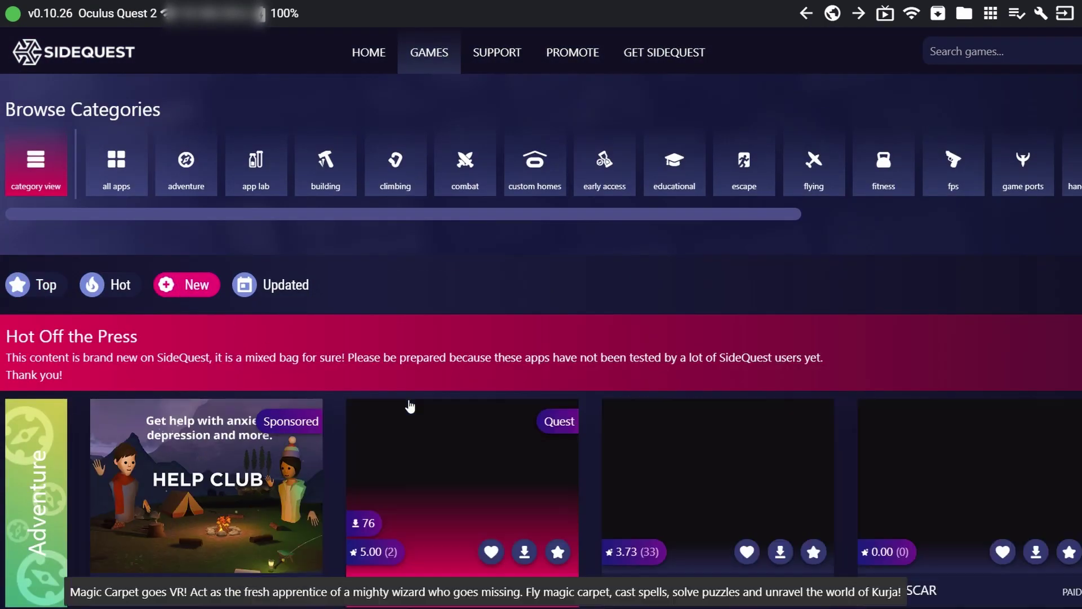
- Open the Kurja Demo game page and its itch.io download window
scroll(412, 400, "down", 3)
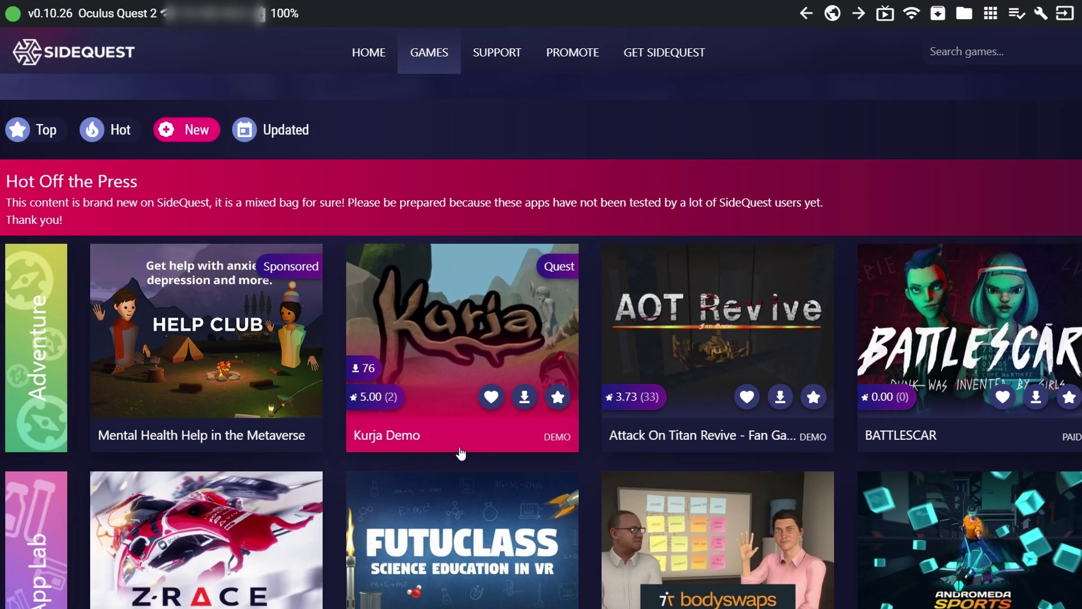
left_click(441, 330)
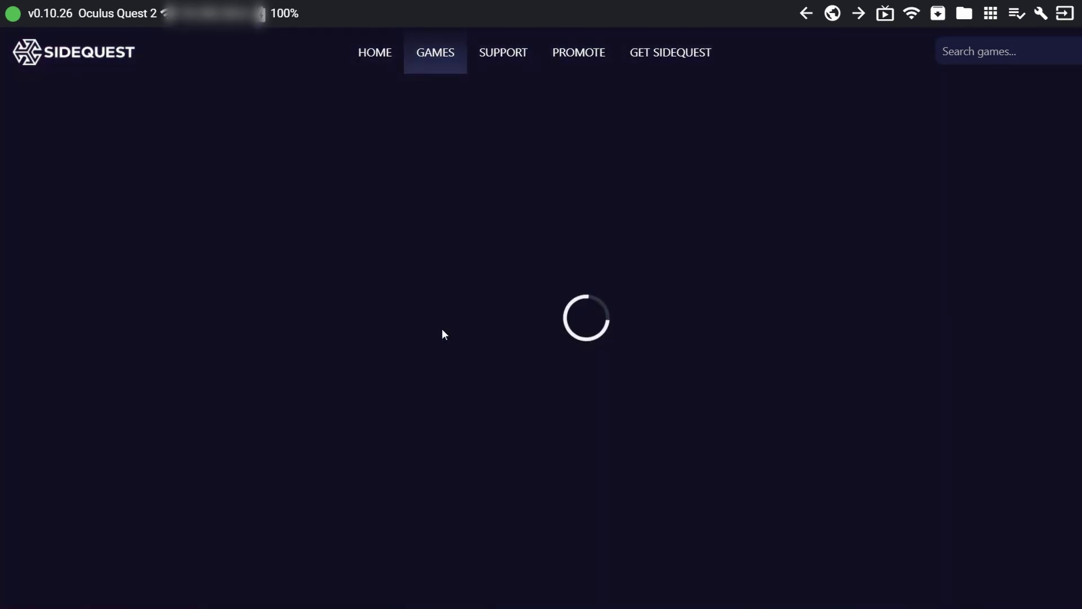
scroll(772, 400, "down", 3)
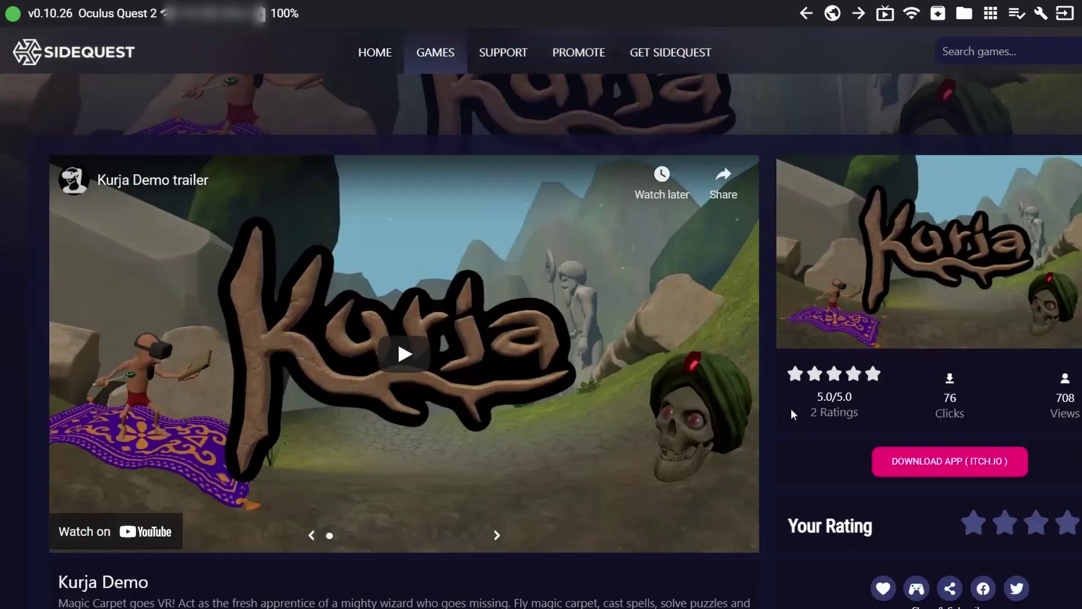
left_click(909, 448)
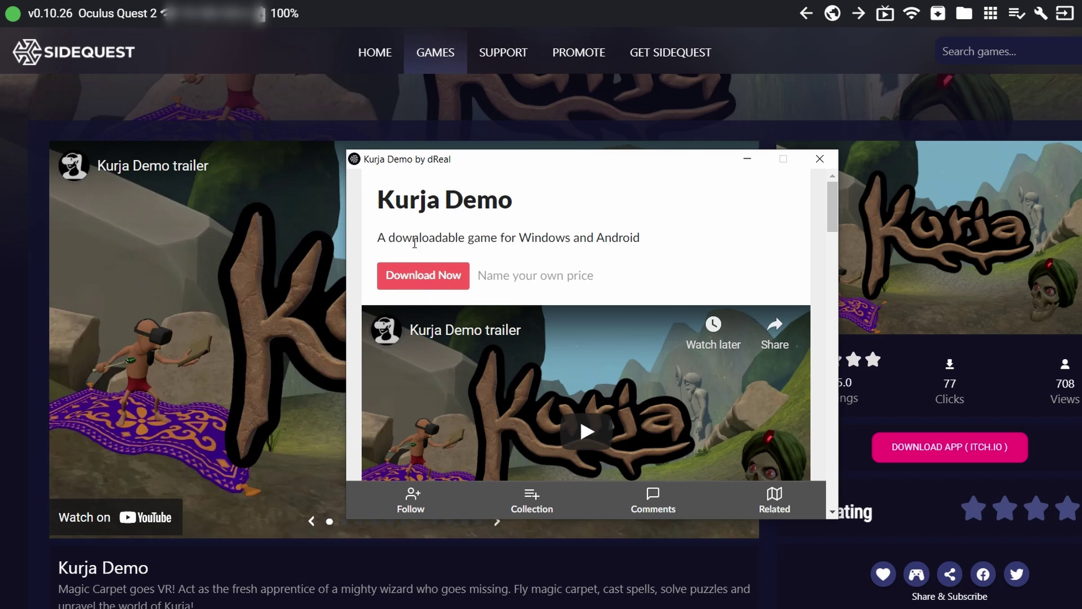
- Download the free KurjaDemo.apk (315 MB) from itch.io without paying and confirm installing it
left_click(426, 280)
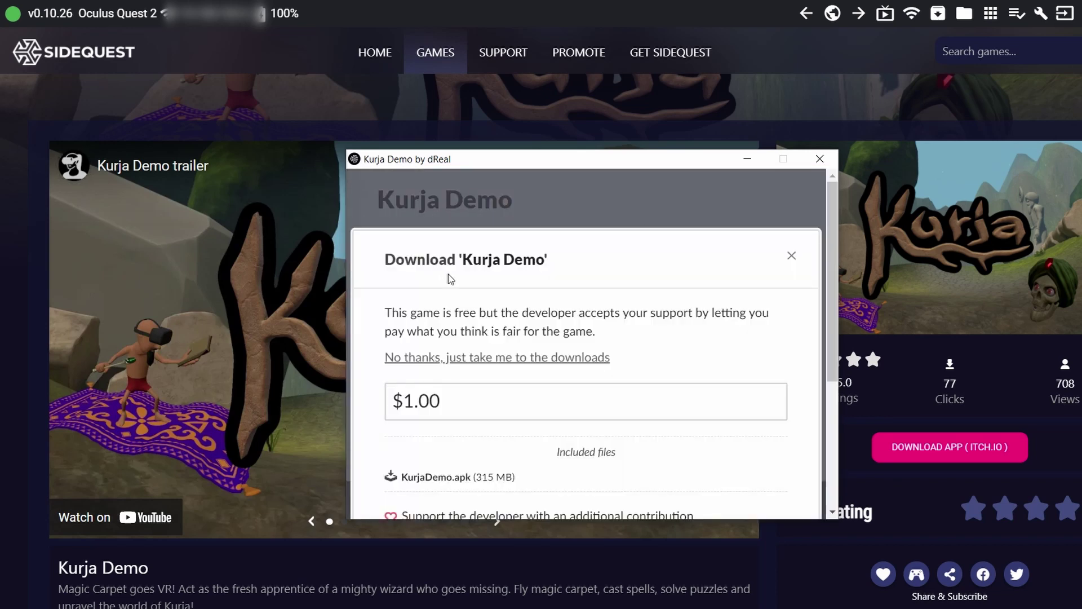
left_click(424, 359)
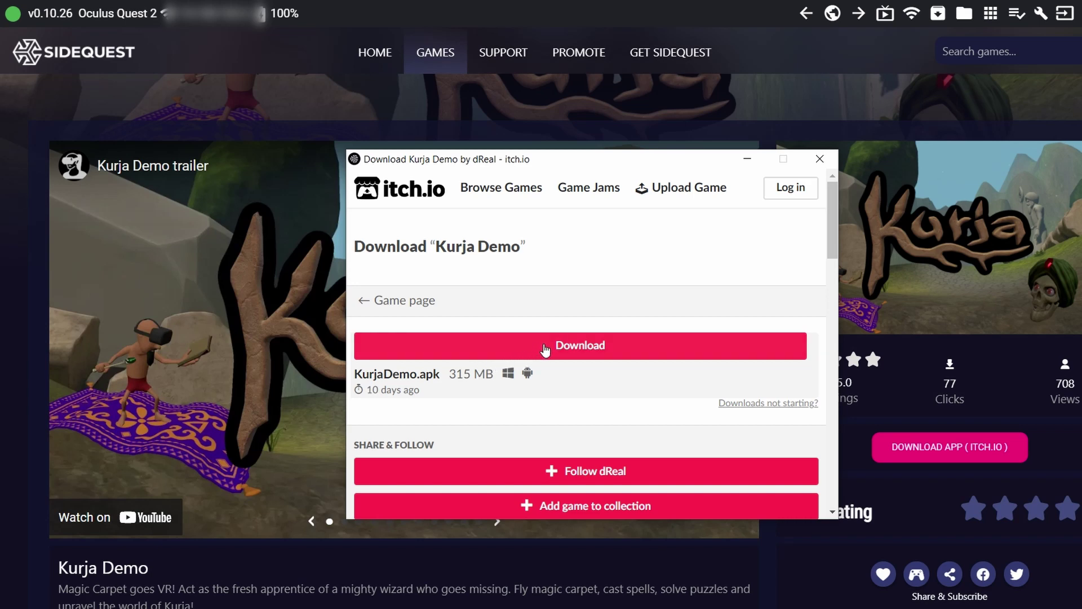
left_click(544, 346)
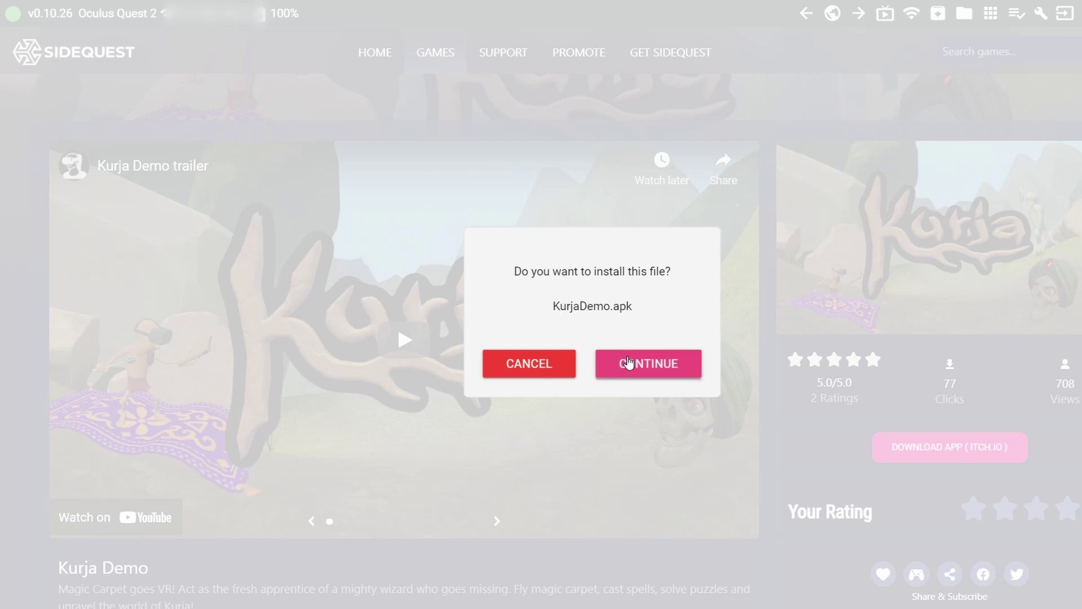
left_click(629, 362)
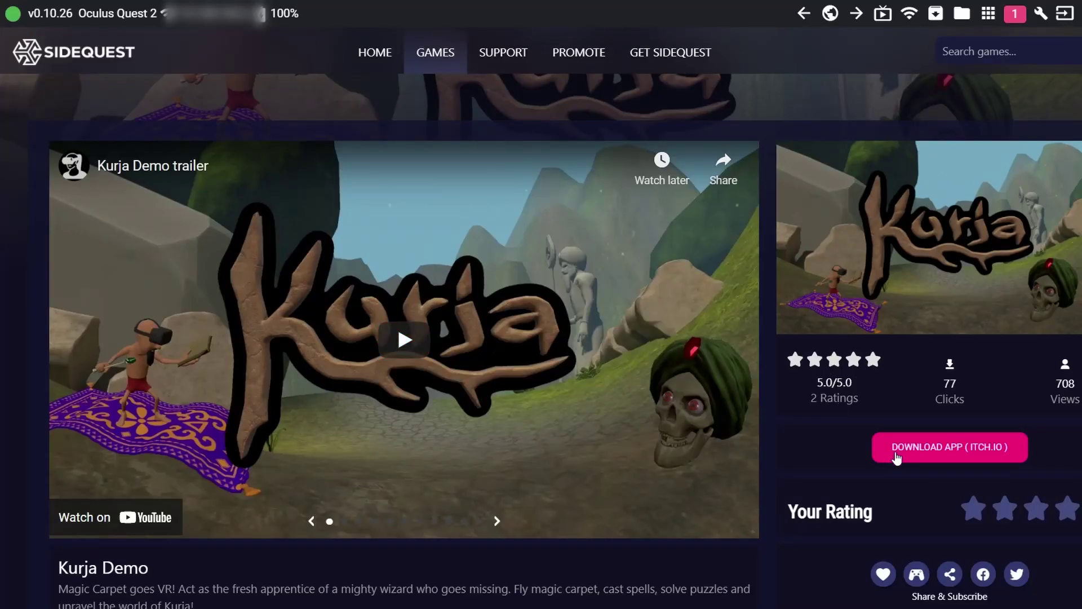
- Watch the KurjaDemo.apk install complete in the tasks list, then return to the New games list
left_click(1015, 17)
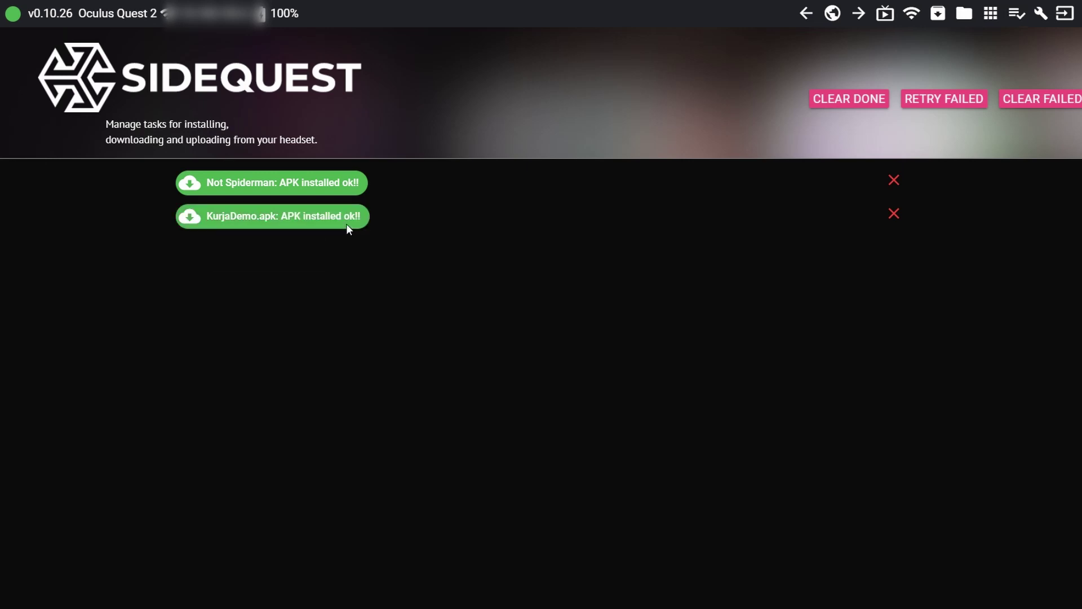
left_click(806, 13)
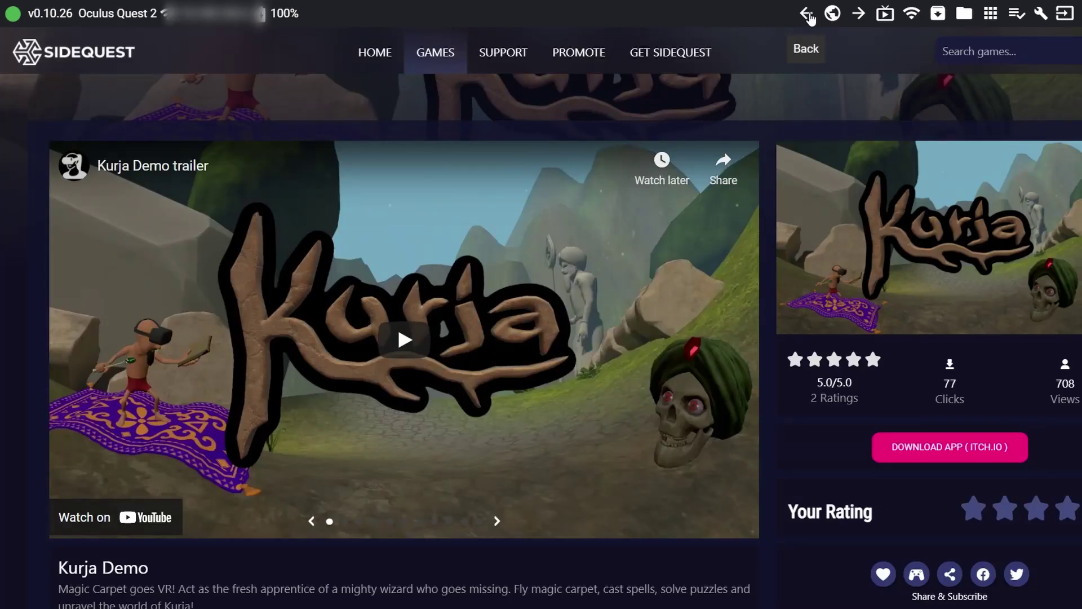
left_click(806, 13)
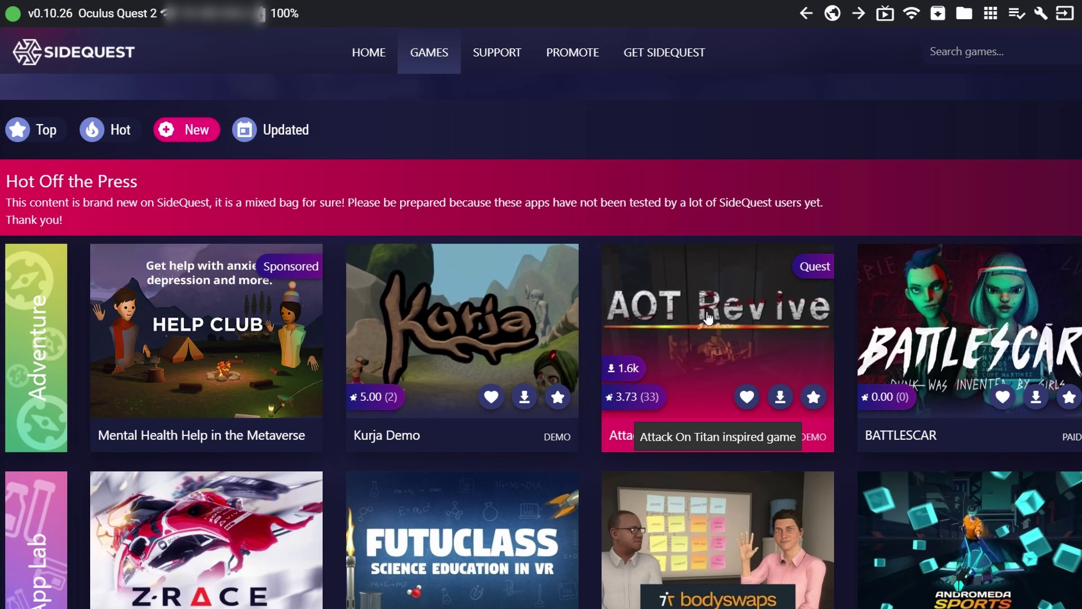
- Sideload Attack On Titan Revive - Fan Game onto the headset and check its install task
left_click(709, 319)
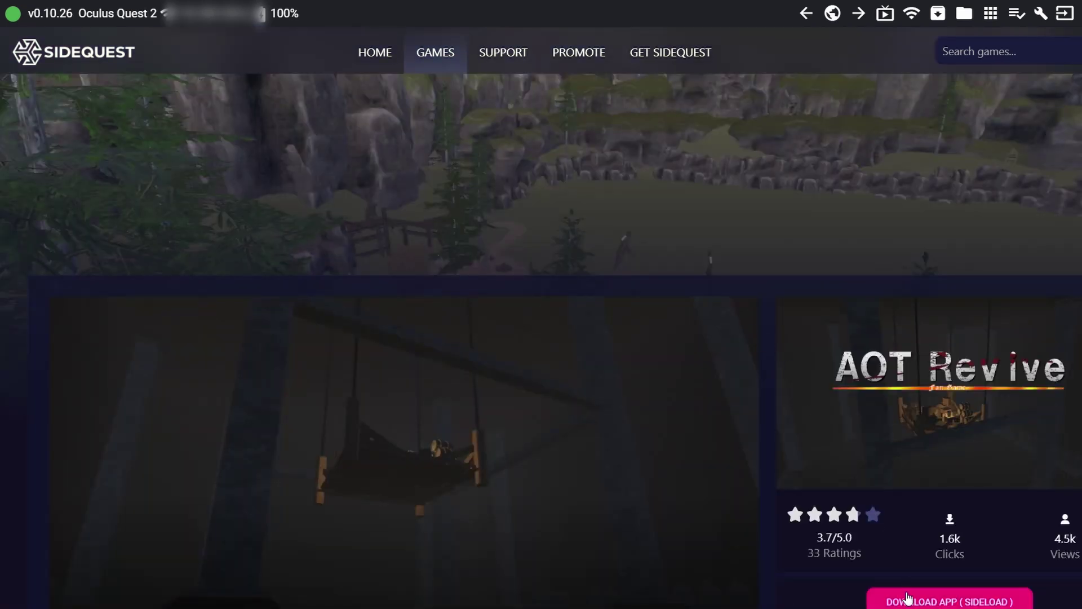
scroll(909, 539, "down", 3)
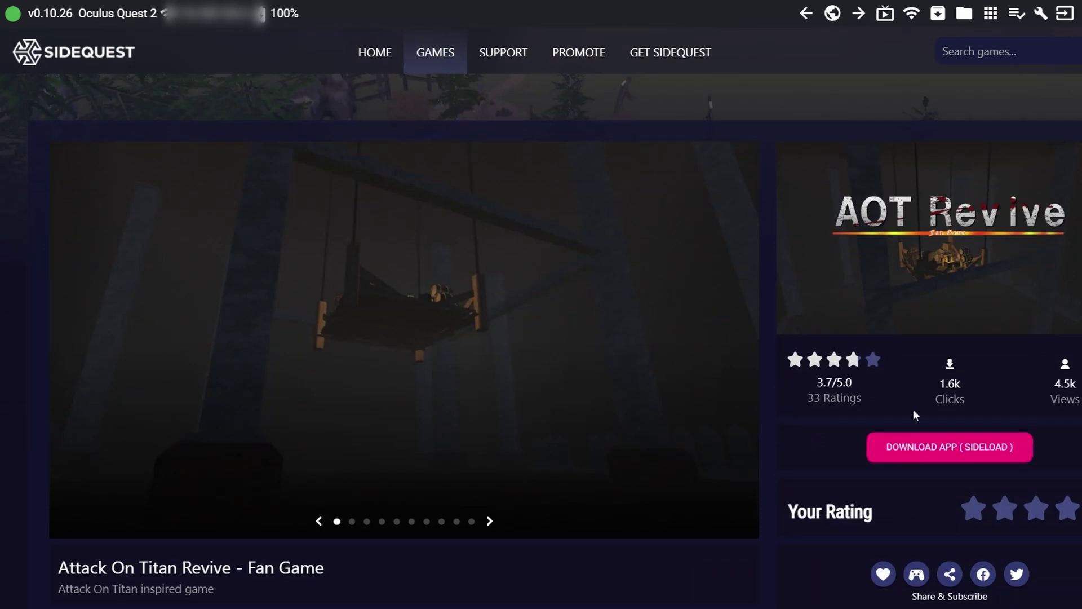
left_click(931, 455)
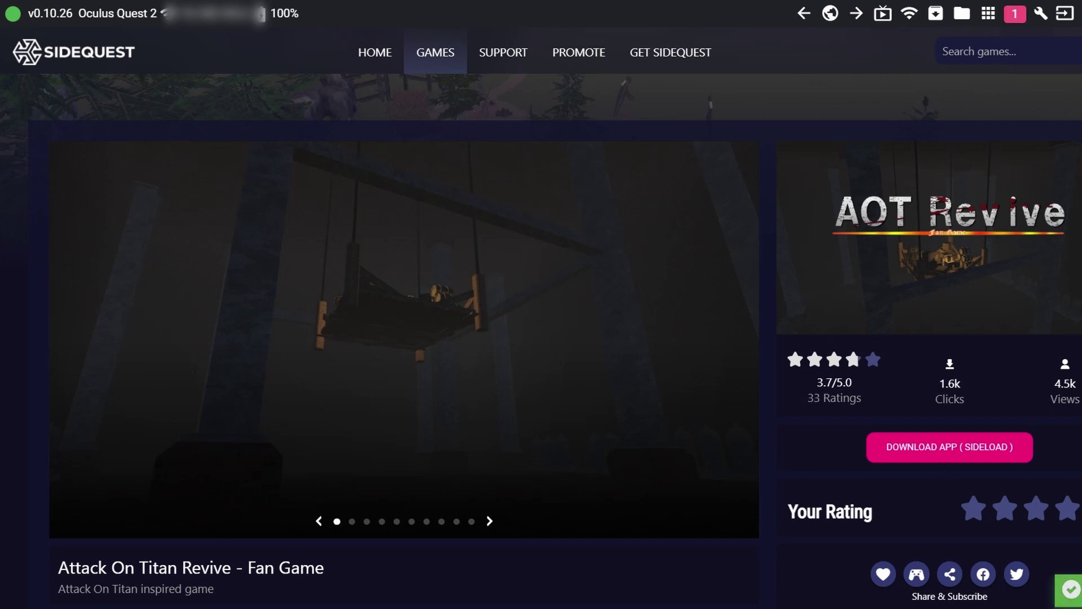
left_click(1015, 14)
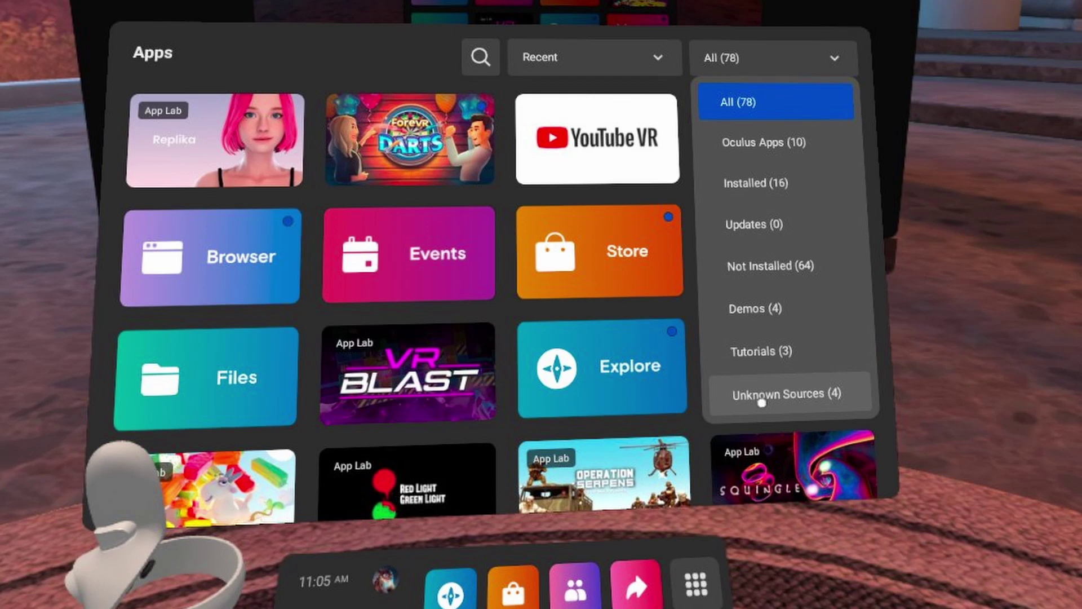
- Filter the Quest 2 Apps library to Unknown Sources (4)
left_click(761, 401)
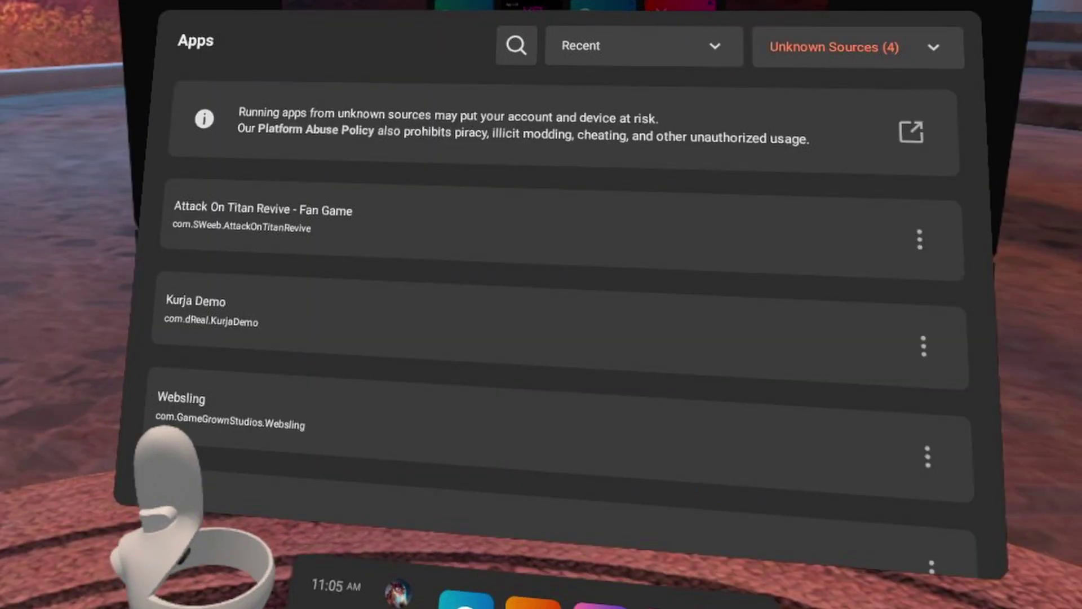